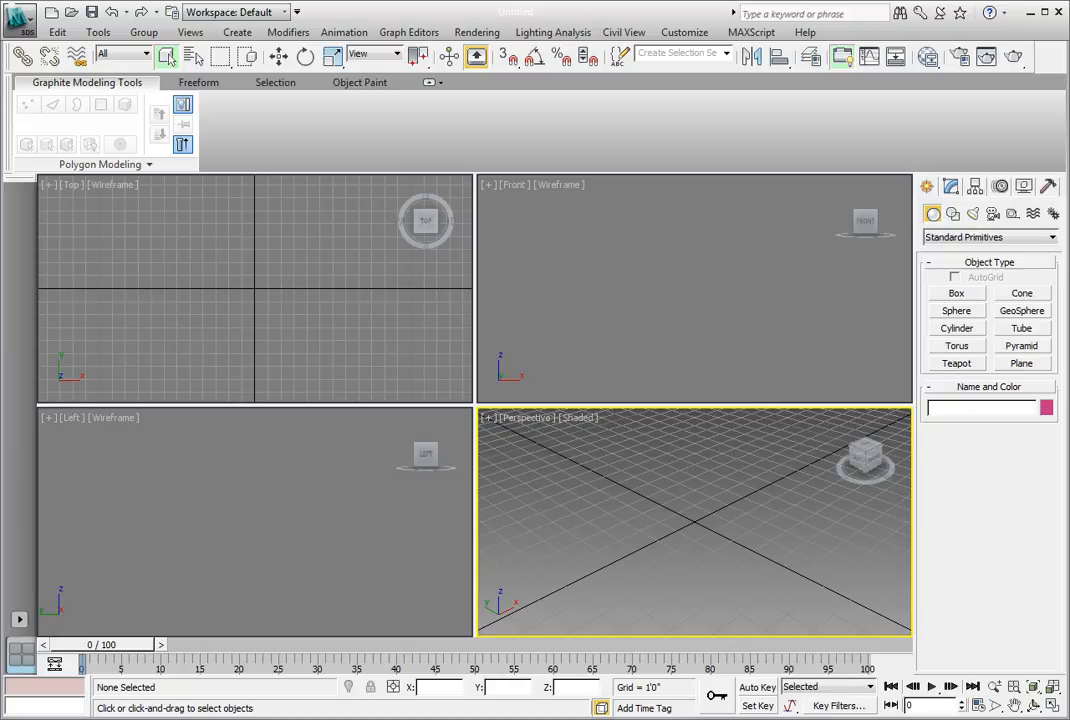
Step: Open the scene Ch03_ProBoolean_01.max from the CH 03 folder
{"action": "left_click", "coordinate": [20, 18]}
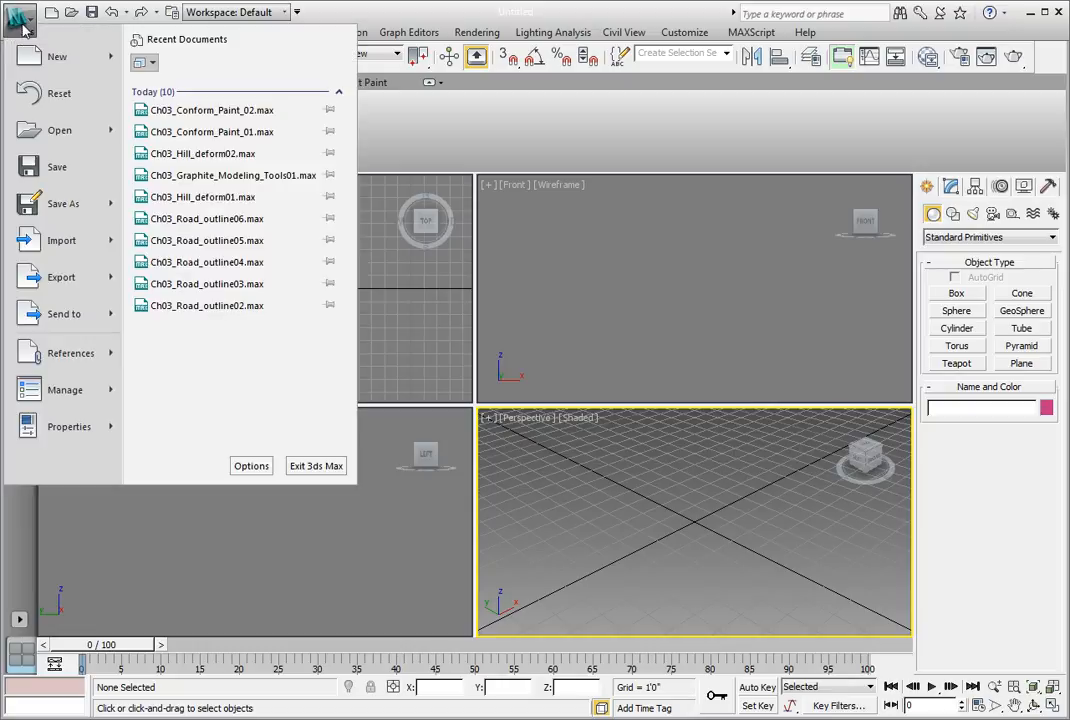
{"action": "left_click", "coordinate": [45, 132]}
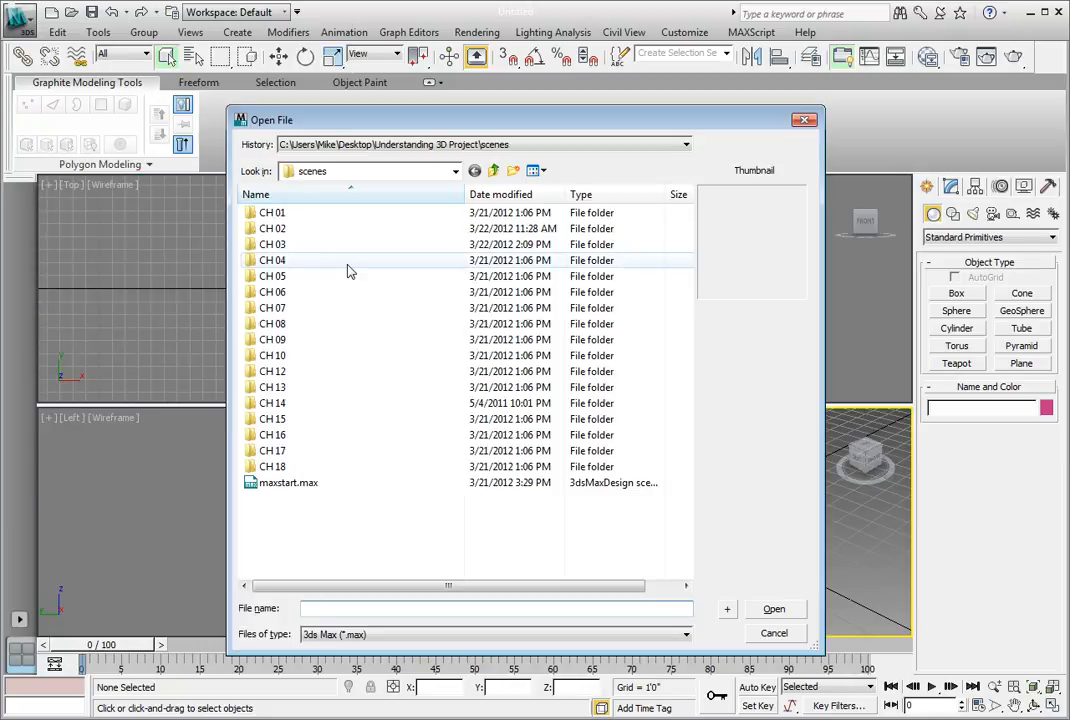
{"action": "double_click", "coordinate": [320, 244]}
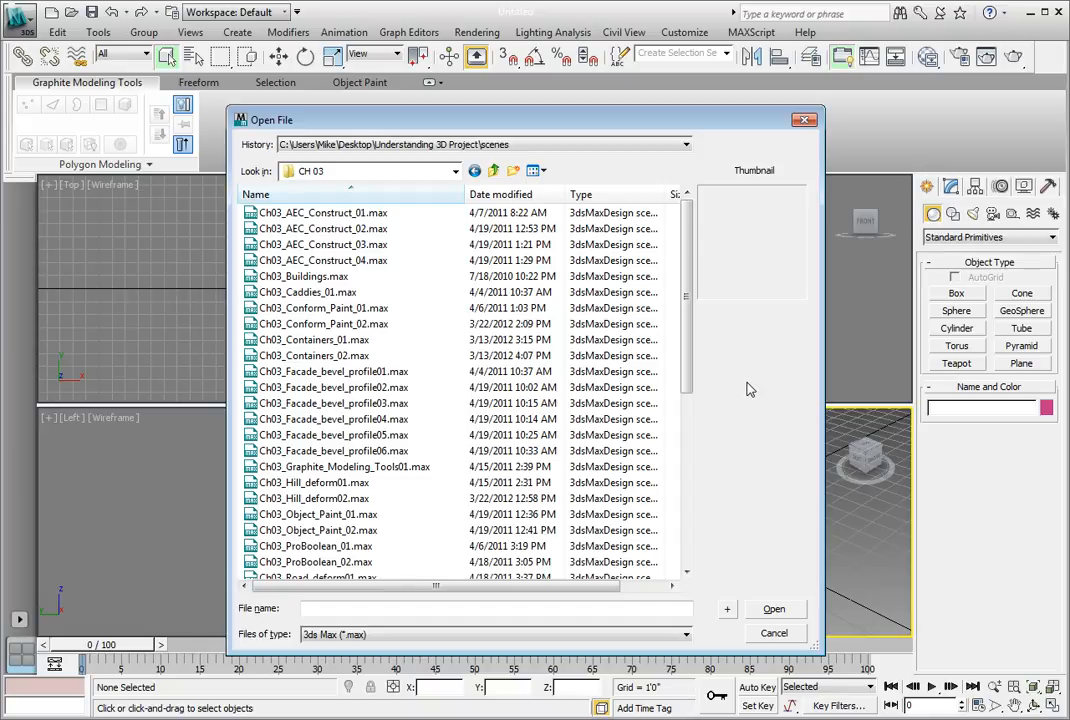
{"action": "left_click_drag", "start_coordinate": [686, 314], "coordinate": [685, 335]}
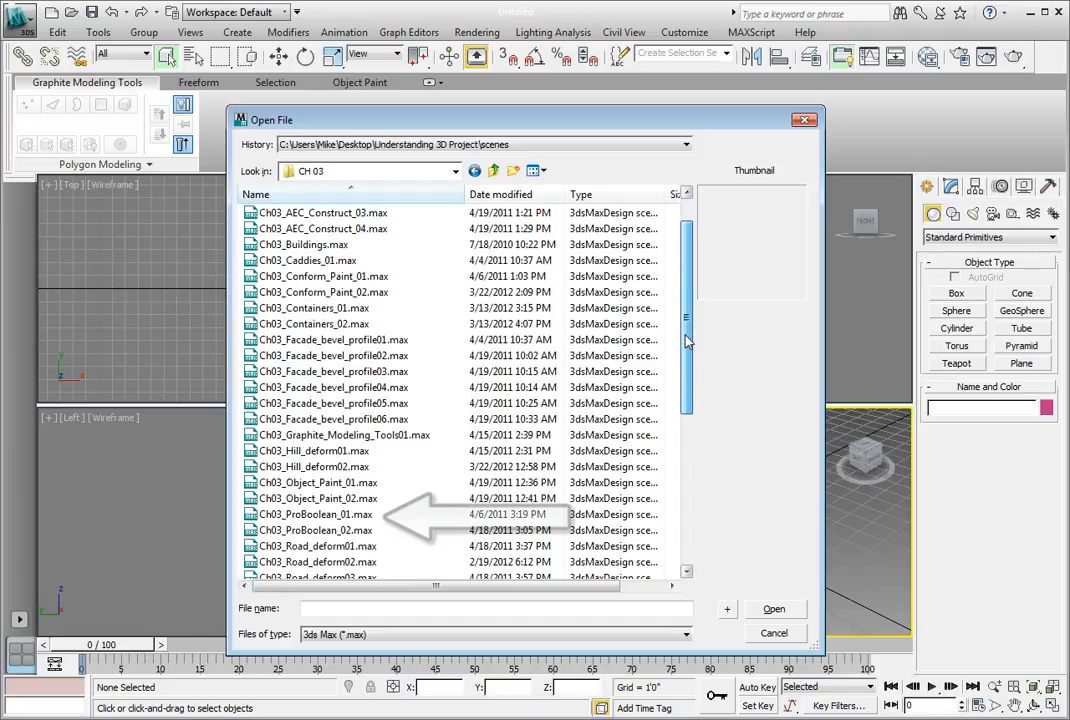
{"action": "left_click", "coordinate": [360, 515]}
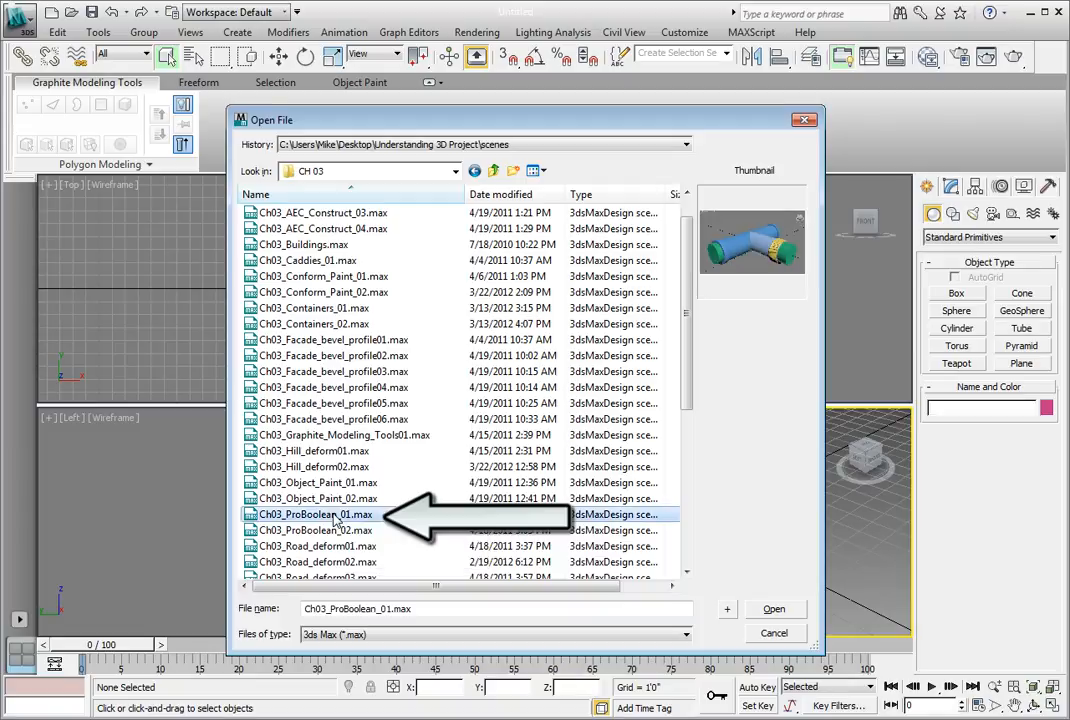
{"action": "left_click", "coordinate": [766, 609]}
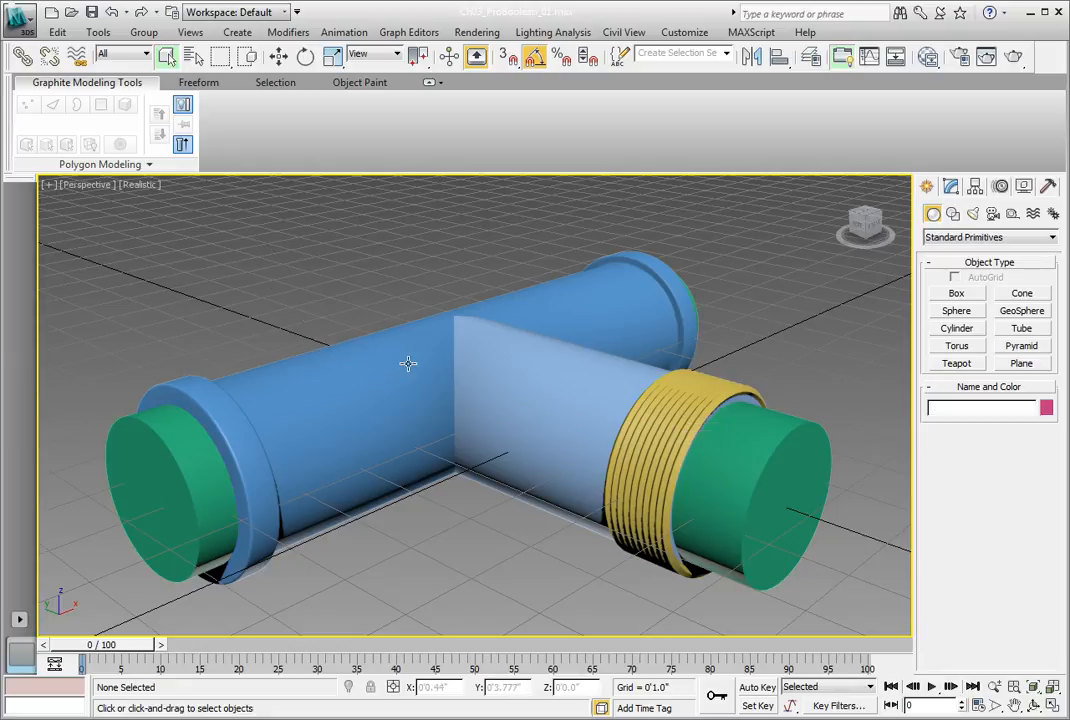
Step: Create a ProBoolean compound object from Pipe section 1 and unite it with the light blue branch pipe using the Union operation
{"action": "left_click", "coordinate": [359, 381]}
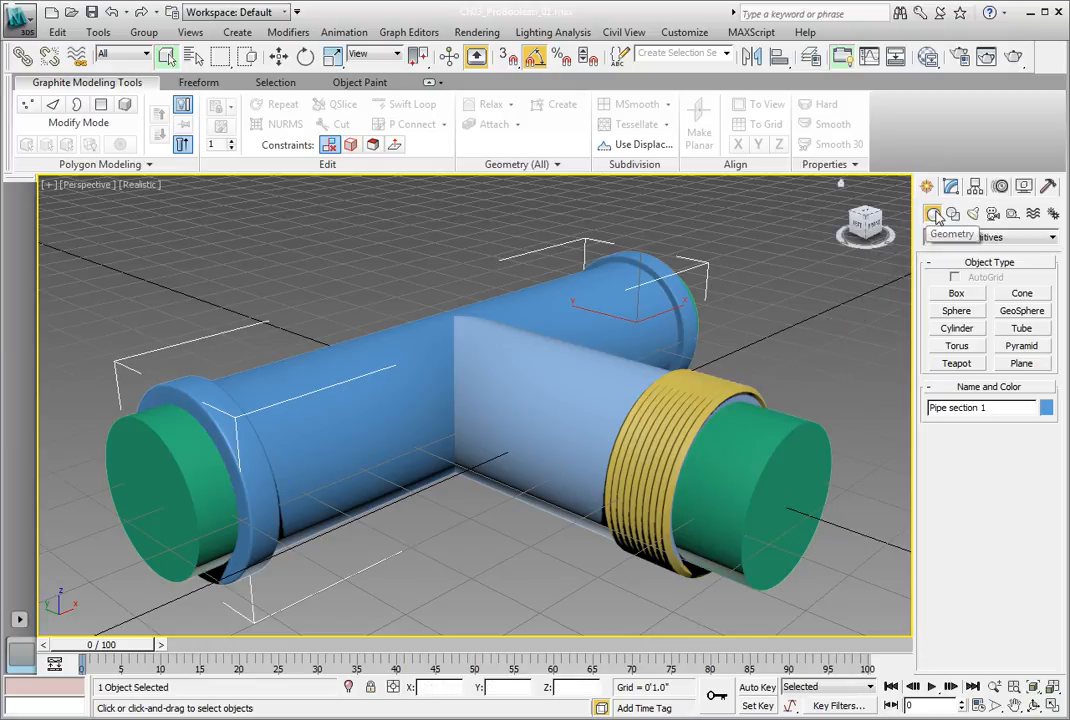
{"action": "left_click", "coordinate": [1052, 240]}
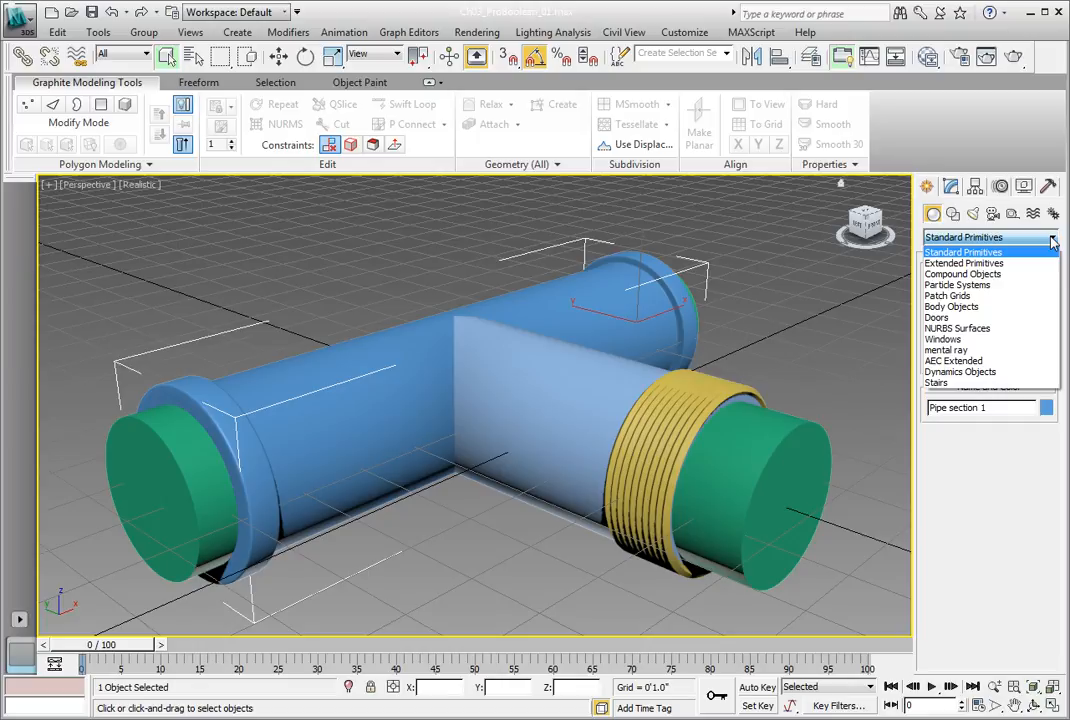
{"action": "left_click", "coordinate": [1018, 275]}
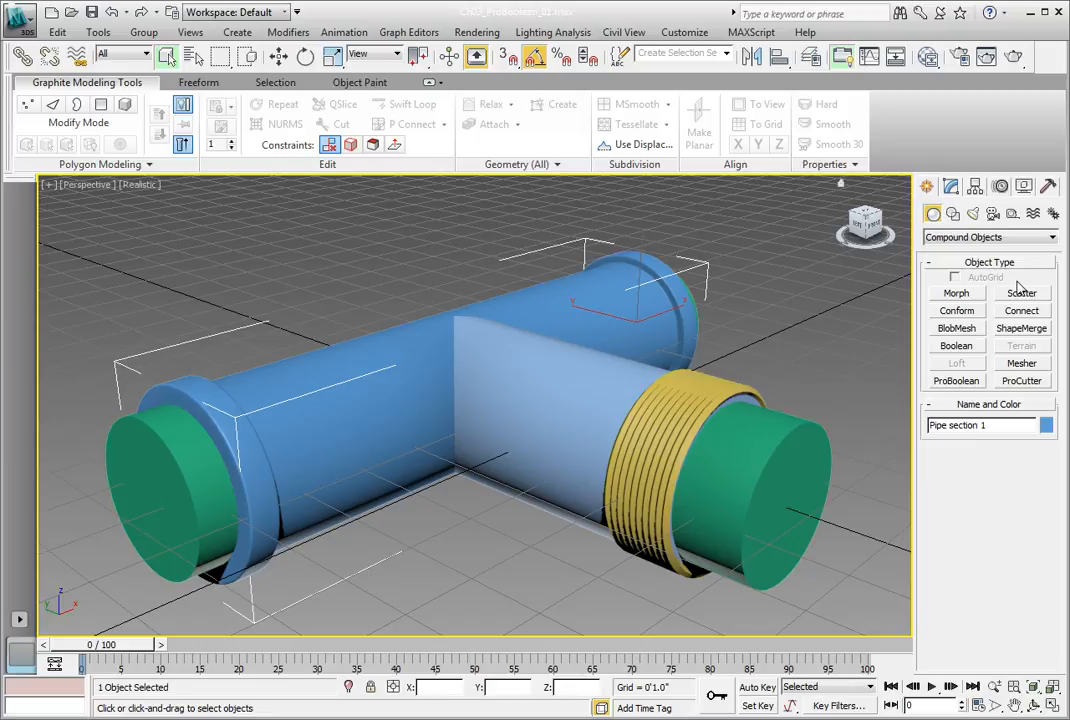
{"action": "left_click", "coordinate": [966, 383]}
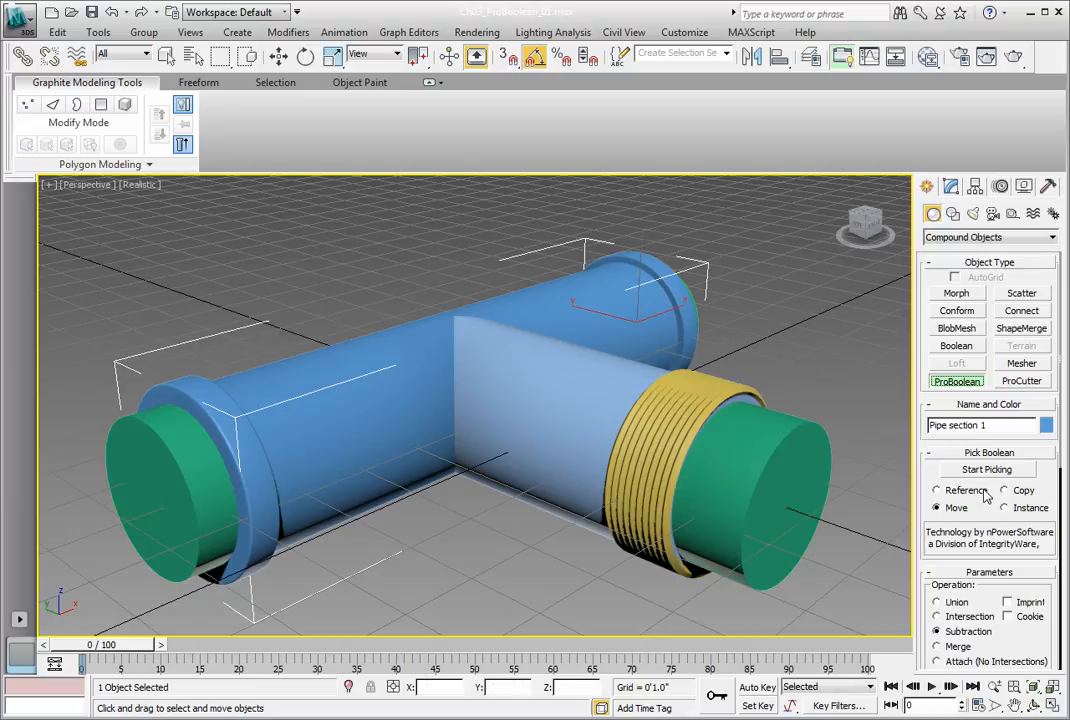
{"action": "left_click_drag", "start_coordinate": [928, 468], "coordinate": [928, 398]}
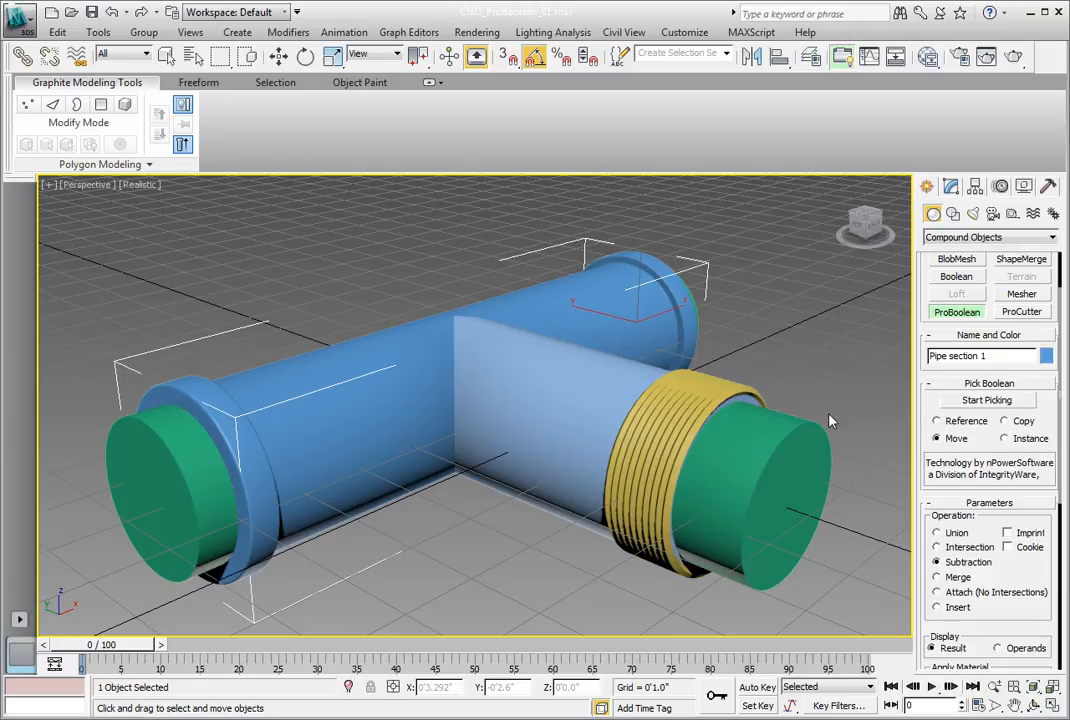
{"action": "left_click", "coordinate": [937, 533]}
{"action": "left_click", "coordinate": [966, 402]}
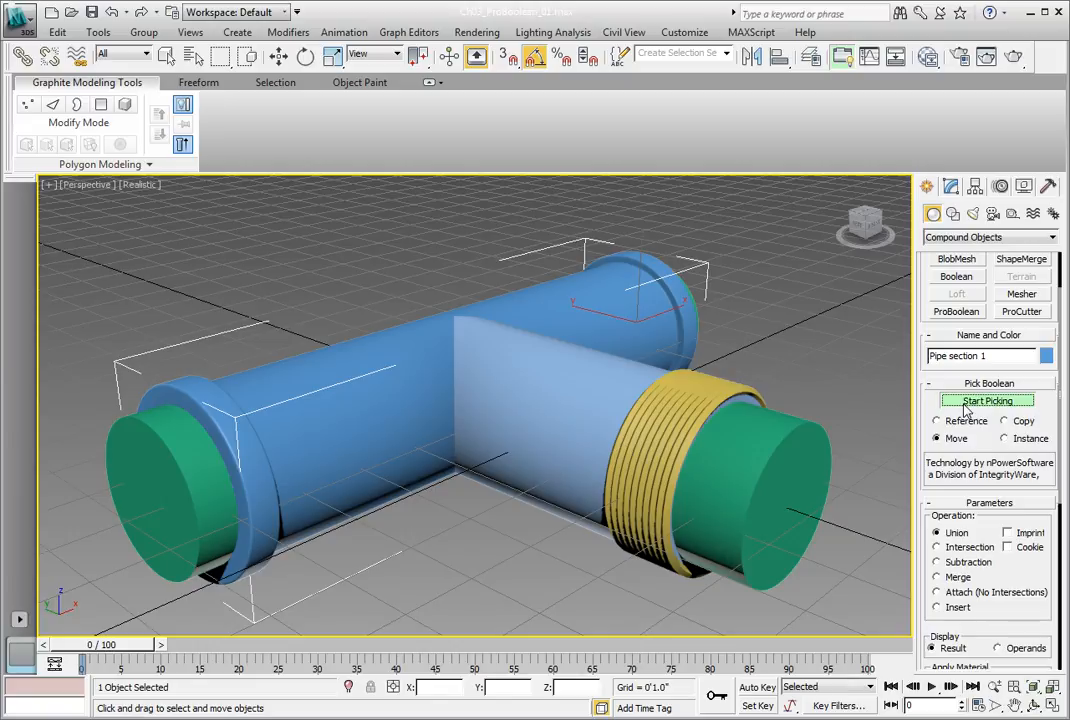
{"action": "left_click", "coordinate": [543, 408]}
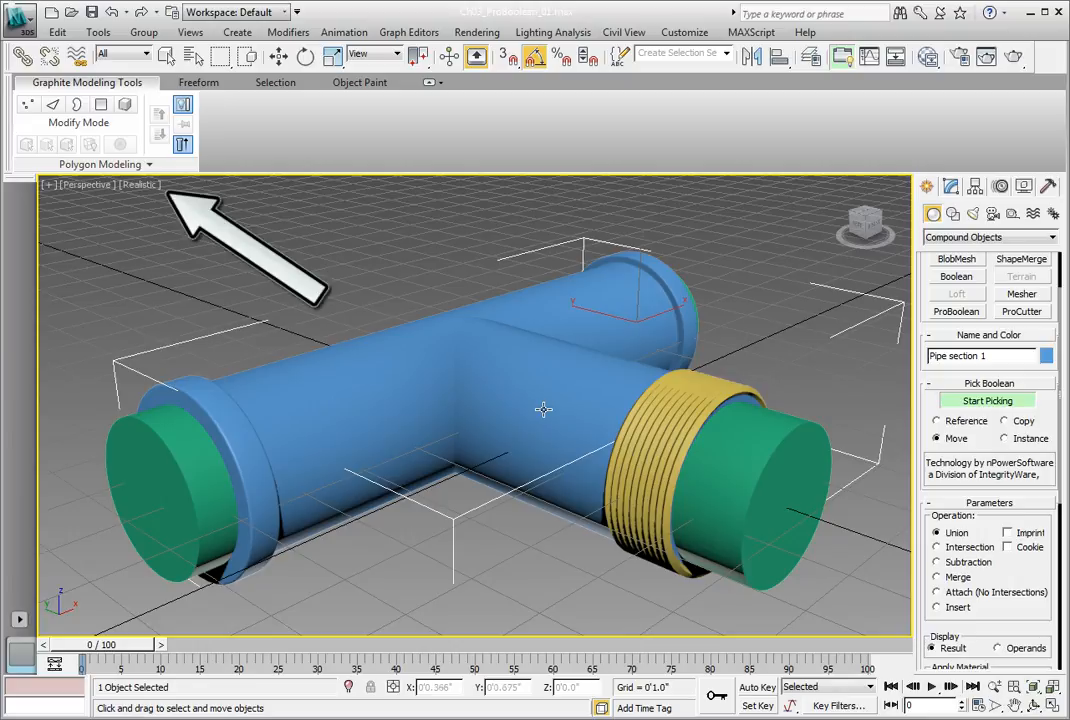
Step: Display edged faces in the perspective view and show the ProBoolean's modify parameters in a two-column layout
{"action": "left_click", "coordinate": [140, 185]}
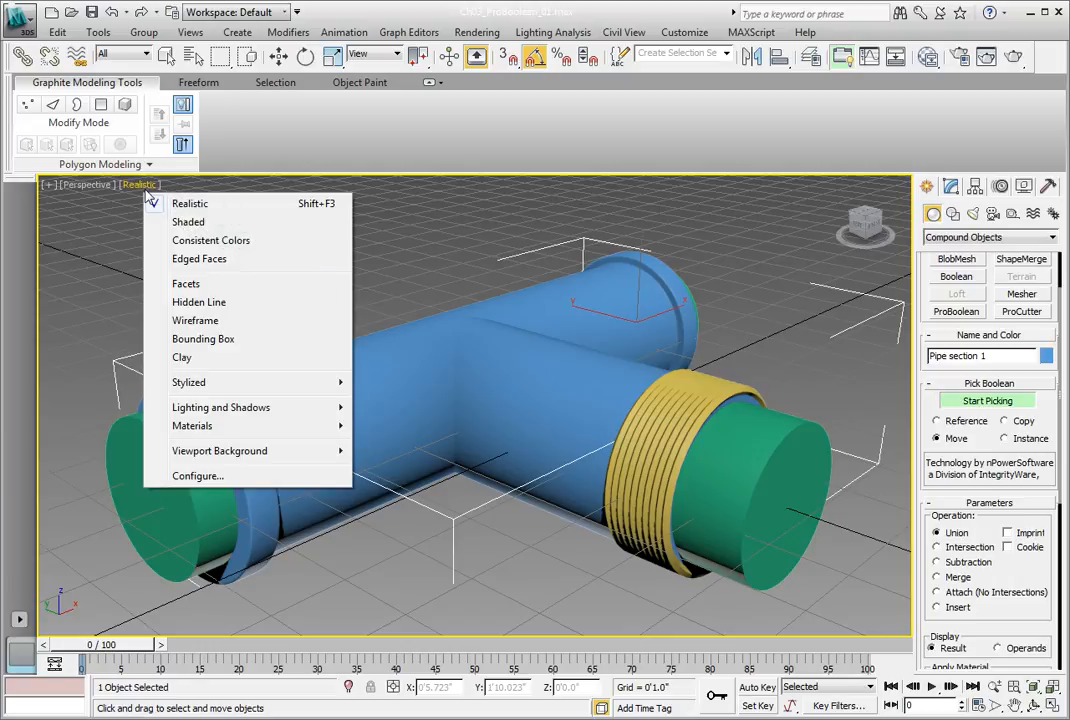
{"action": "left_click", "coordinate": [200, 259]}
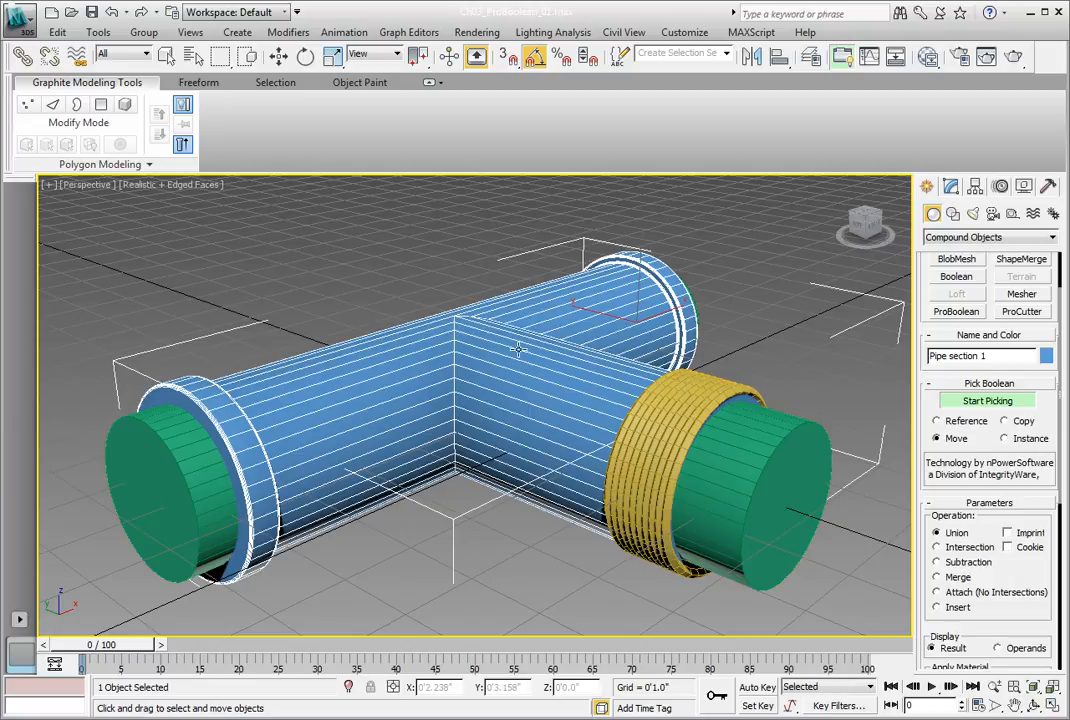
{"action": "left_click", "coordinate": [951, 188]}
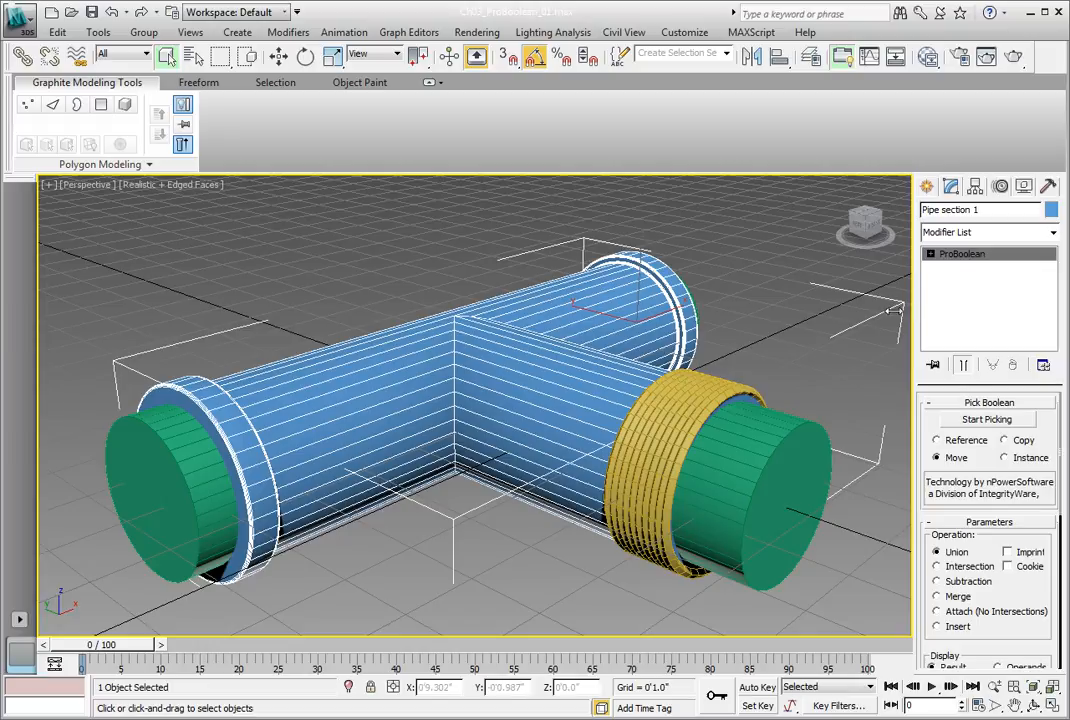
{"action": "left_click_drag", "start_coordinate": [913, 313], "coordinate": [877, 310]}
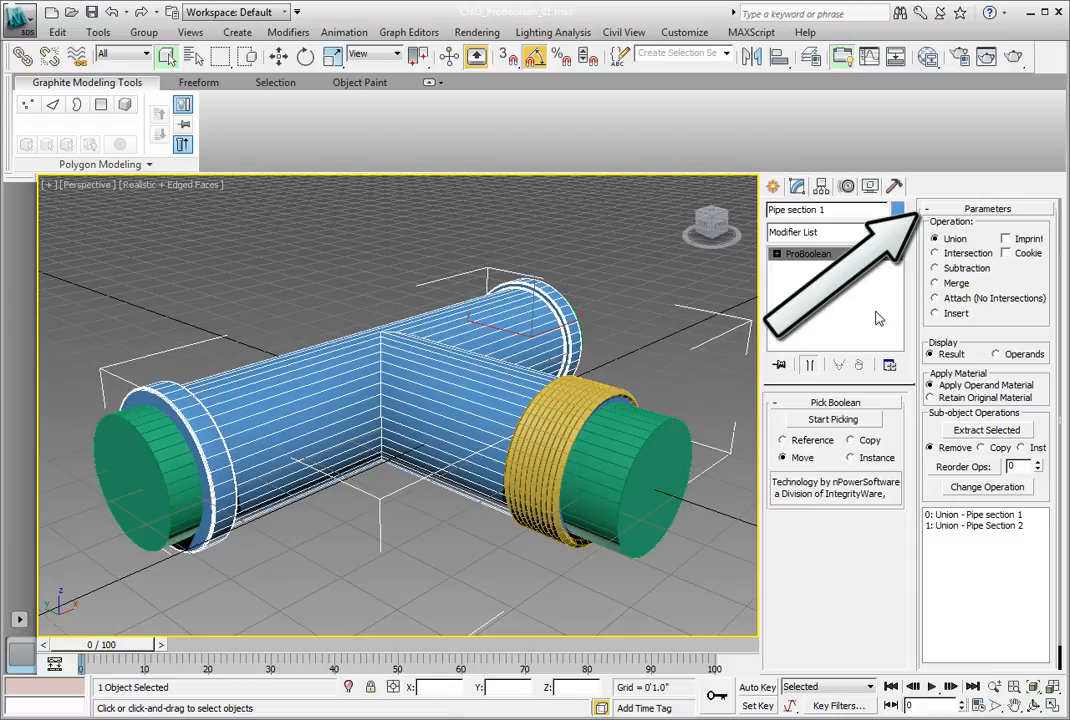
Step: Subtract the two green cutout cylinders and the yellow threads from the united pipe with ProBoolean's Subtraction operation
{"action": "left_click", "coordinate": [935, 268]}
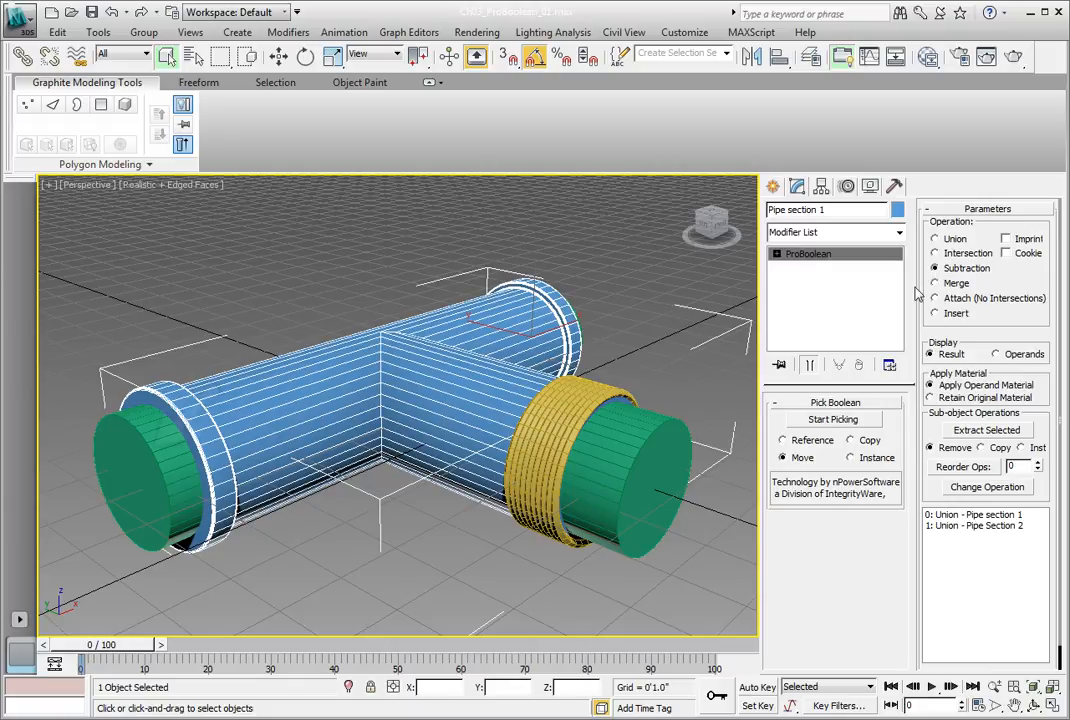
{"action": "left_click", "coordinate": [836, 421]}
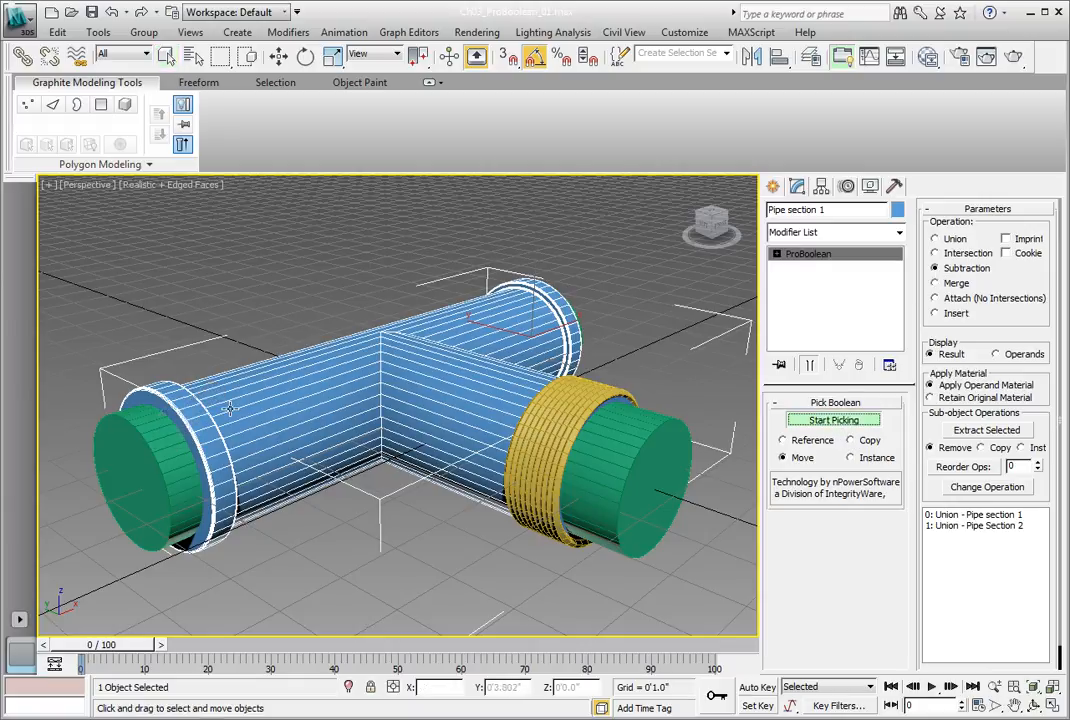
{"action": "left_click", "coordinate": [158, 441]}
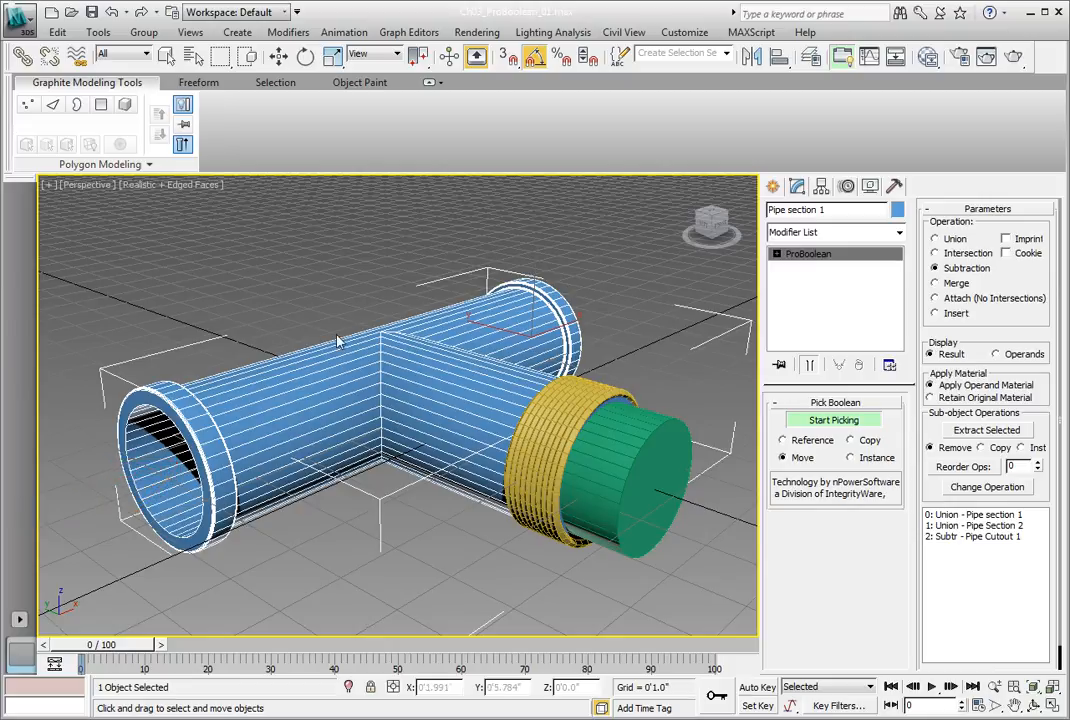
{"action": "left_click", "coordinate": [627, 493]}
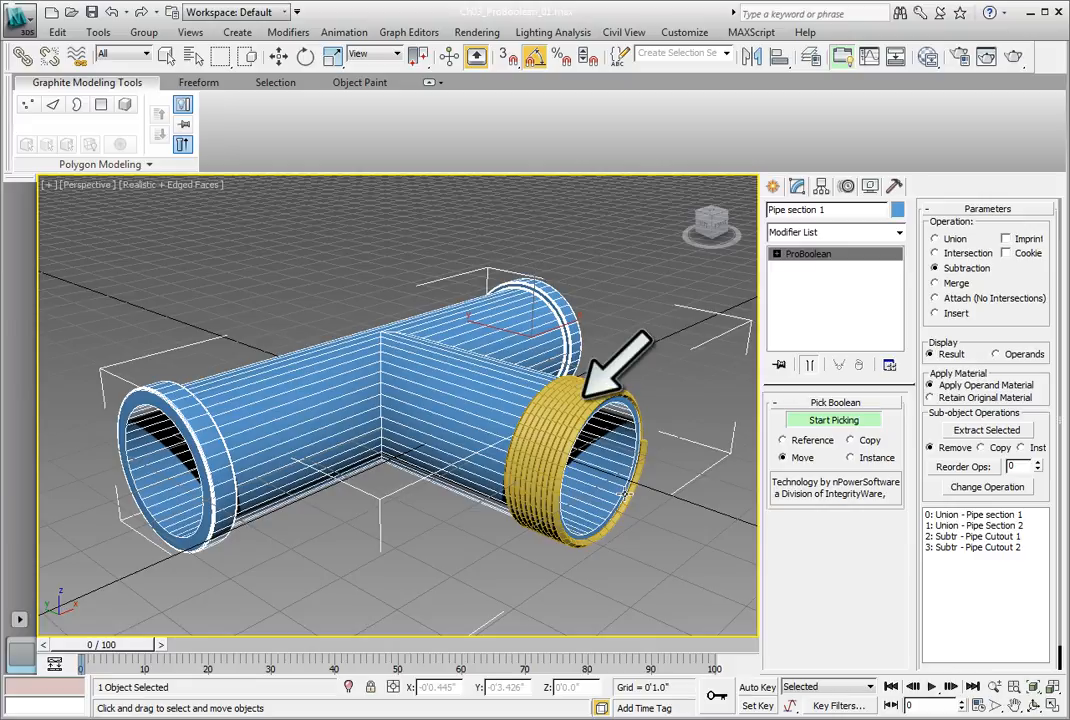
{"action": "left_click", "coordinate": [547, 467]}
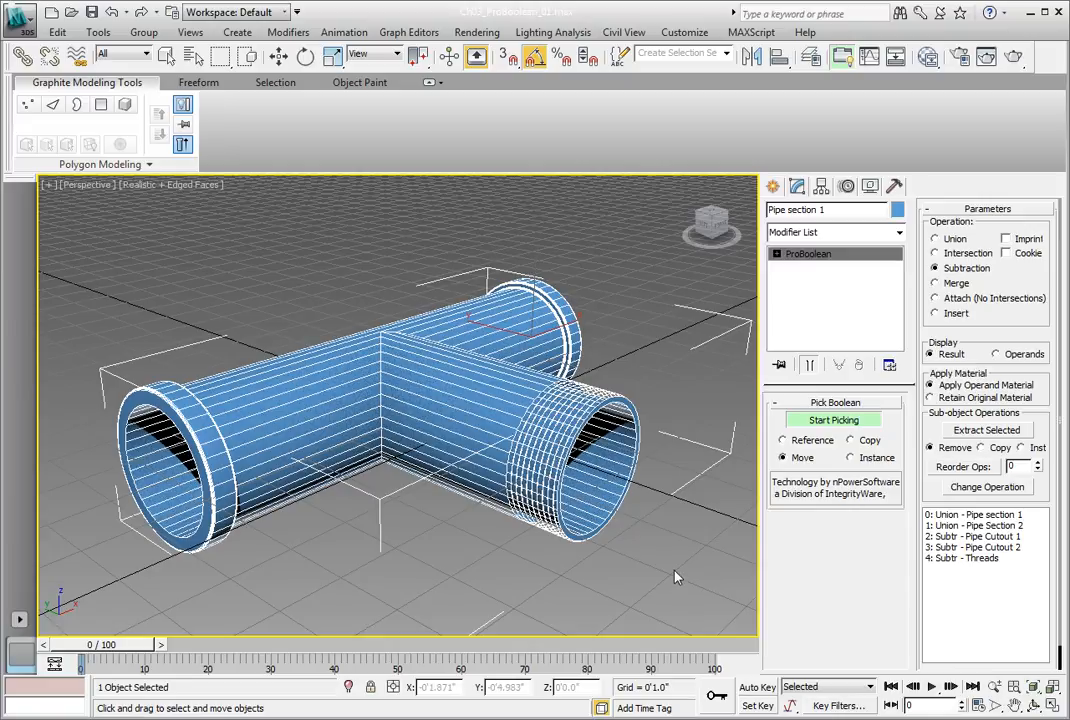
Step: Turn off edged faces in the perspective view and inspect the hollowed, threaded pipe from the other side
{"action": "left_click", "coordinate": [179, 187]}
{"action": "left_click", "coordinate": [218, 259]}
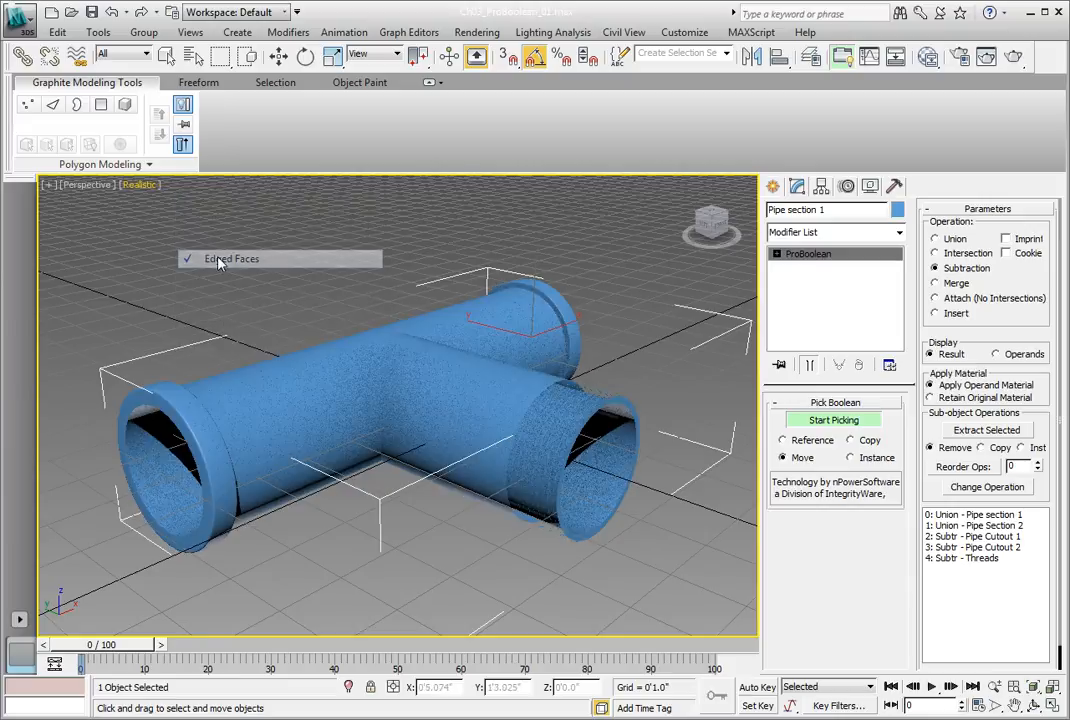
{"action": "key", "text": "alt"}
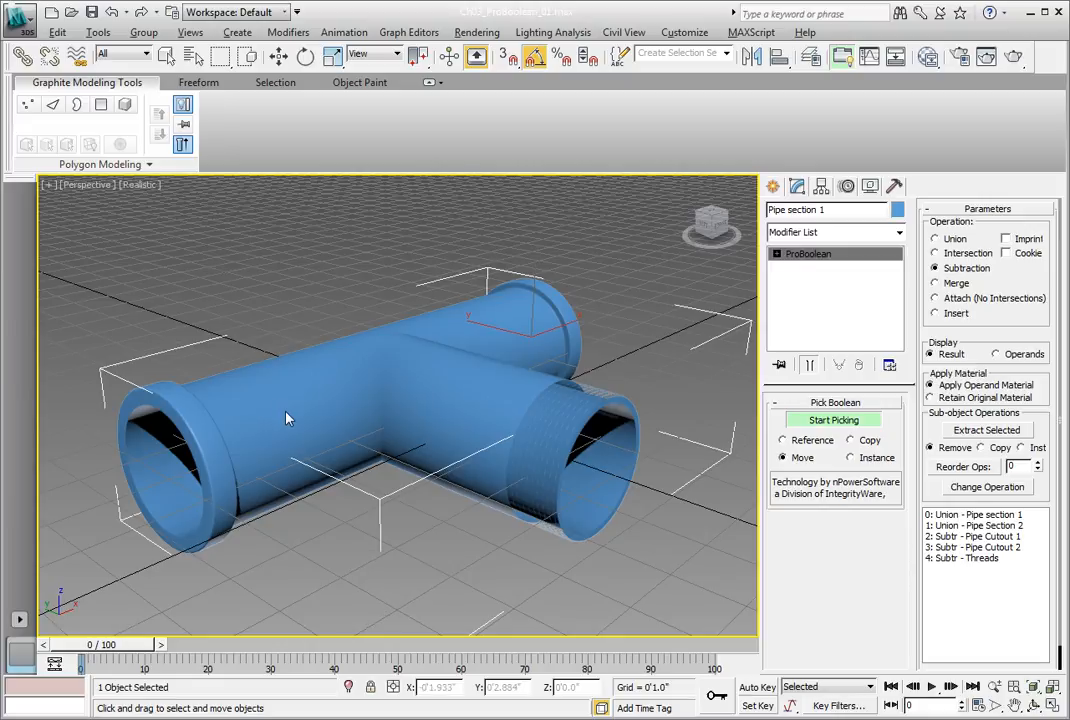
{"action": "middle_click_drag", "start_coordinate": [287, 418], "coordinate": [728, 430], "text": "alt"}
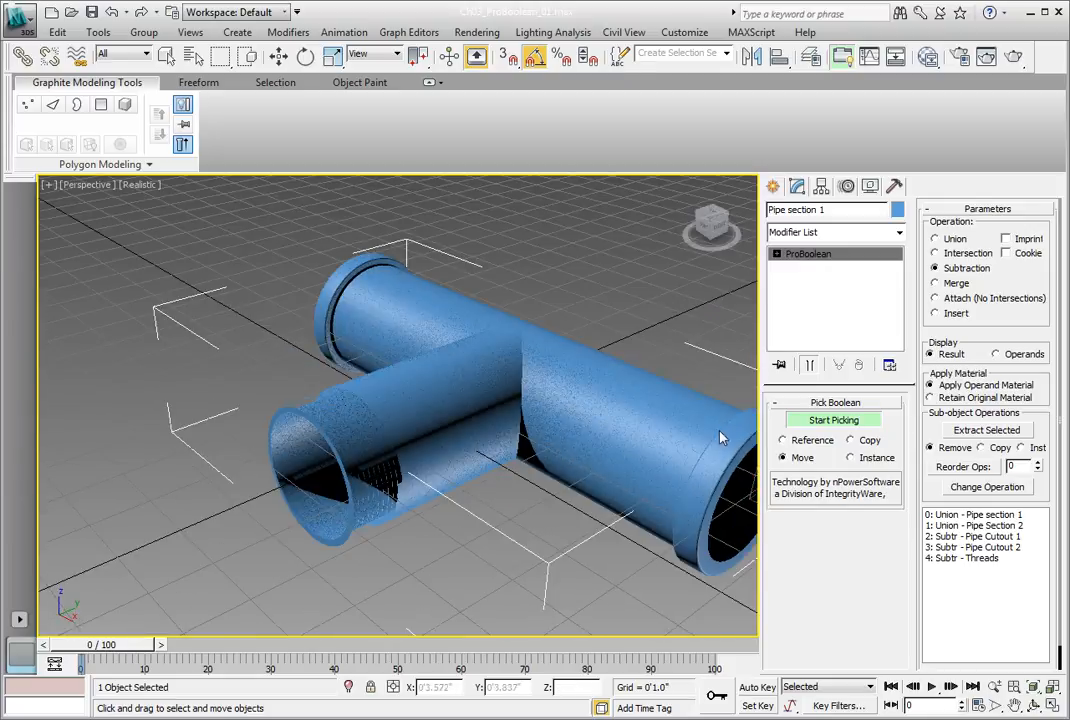
Step: Save the scene as the incremented file Ch03_ProBoolean_02.max, replacing the existing file
{"action": "left_click", "coordinate": [21, 20]}
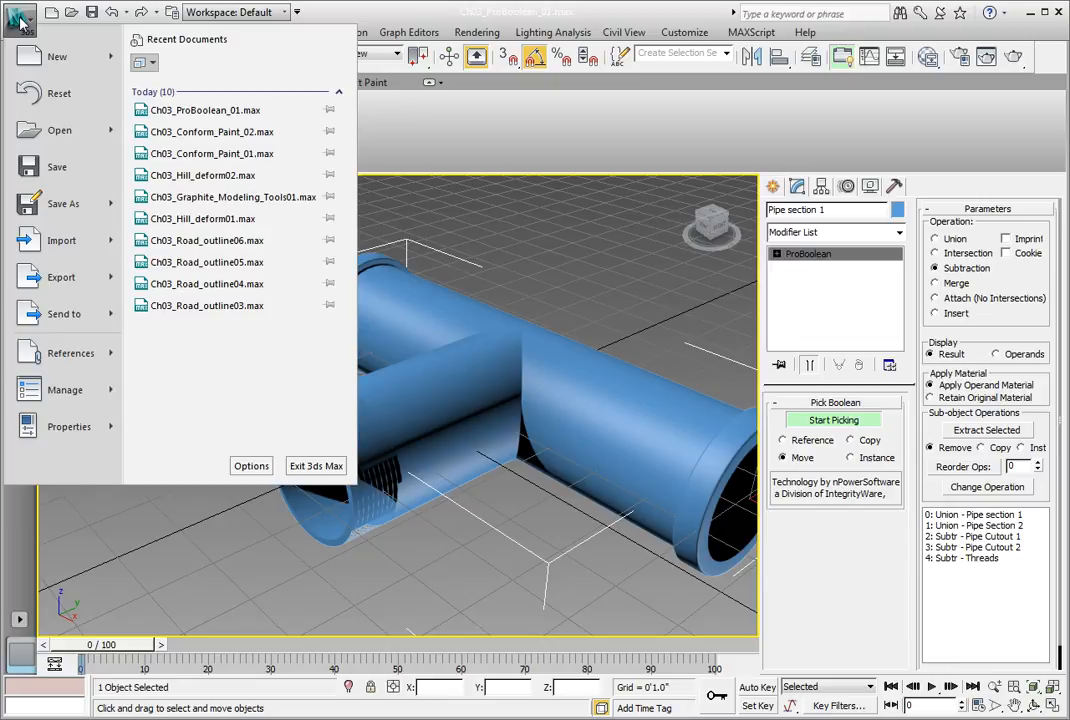
{"action": "left_click", "coordinate": [48, 164]}
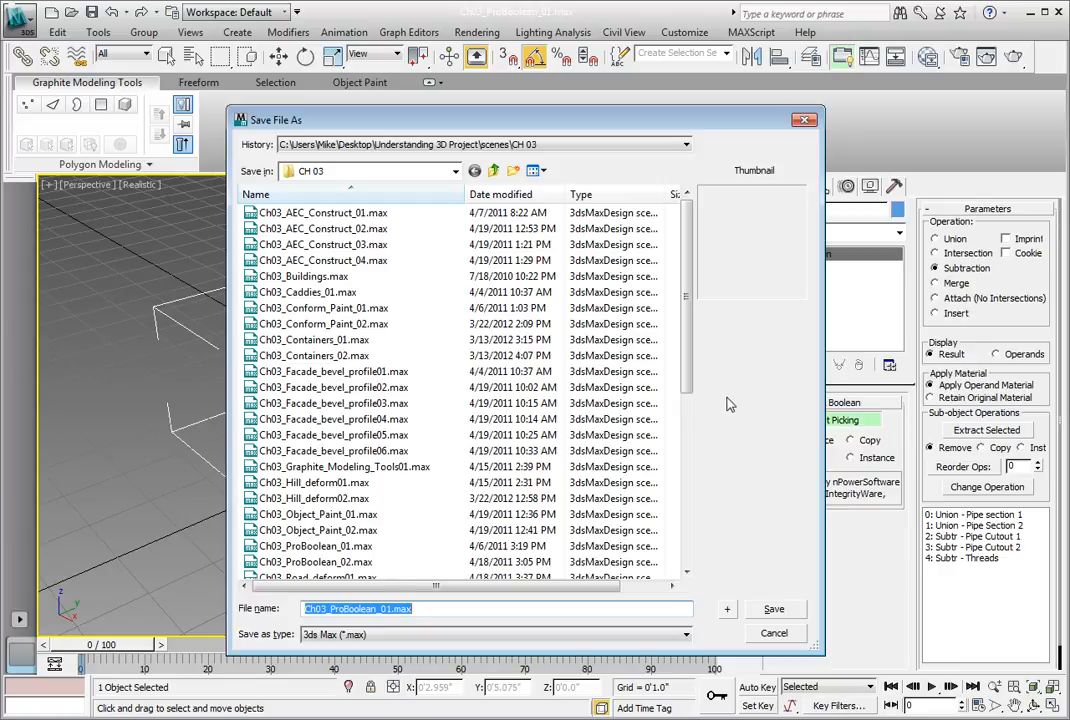
{"action": "left_click", "coordinate": [727, 613]}
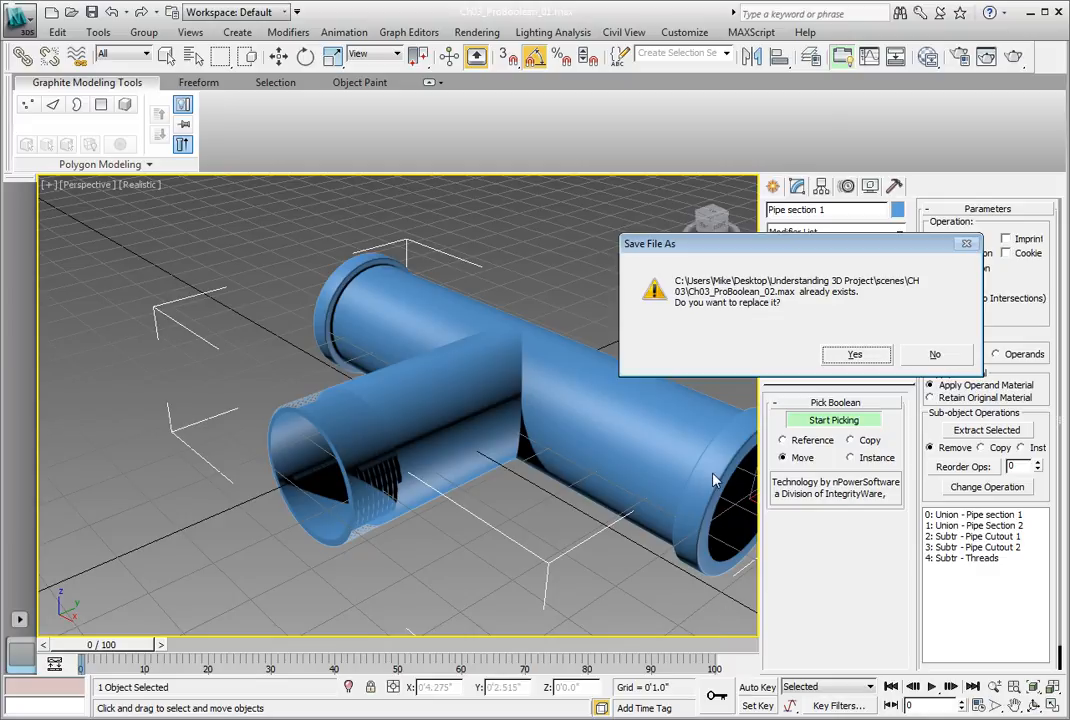
{"action": "left_click", "coordinate": [845, 355]}
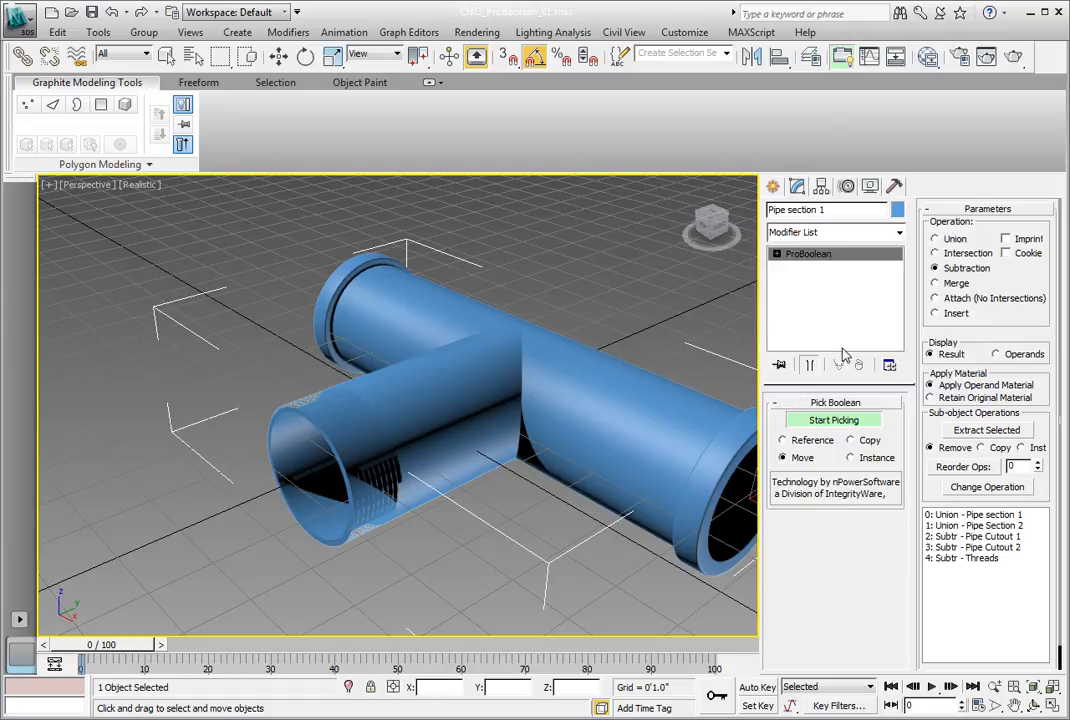